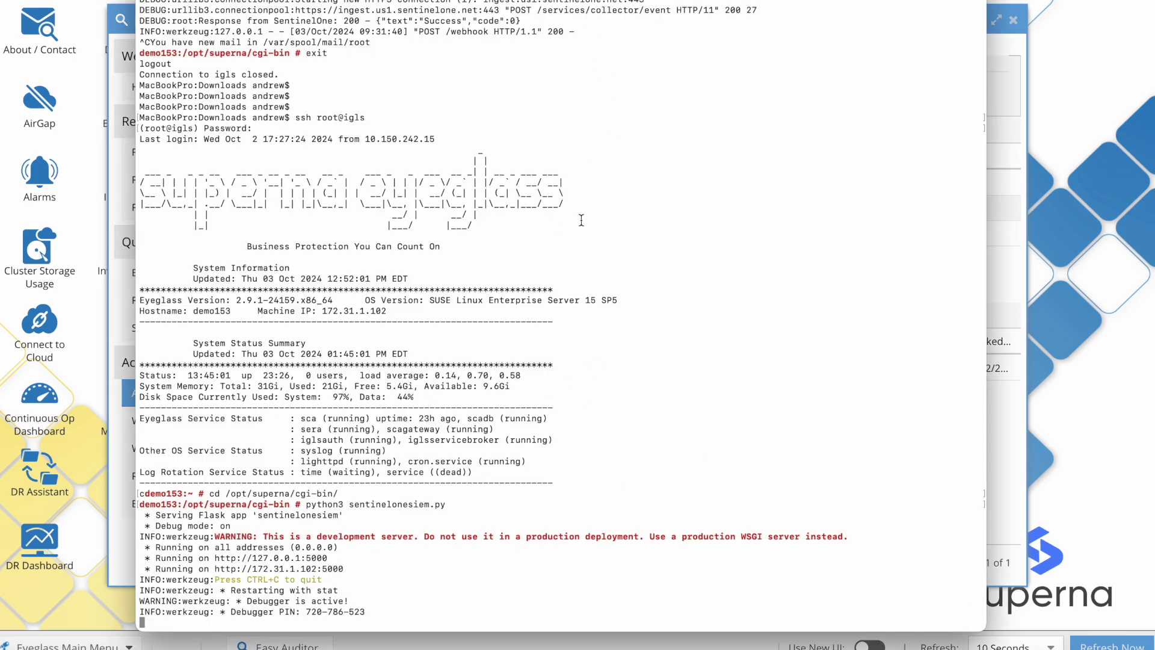
# Lock out the user on the active Easy Auditor event via the Lockout action.
pyautogui.click(1002, 278)
pyautogui.click(933, 368)
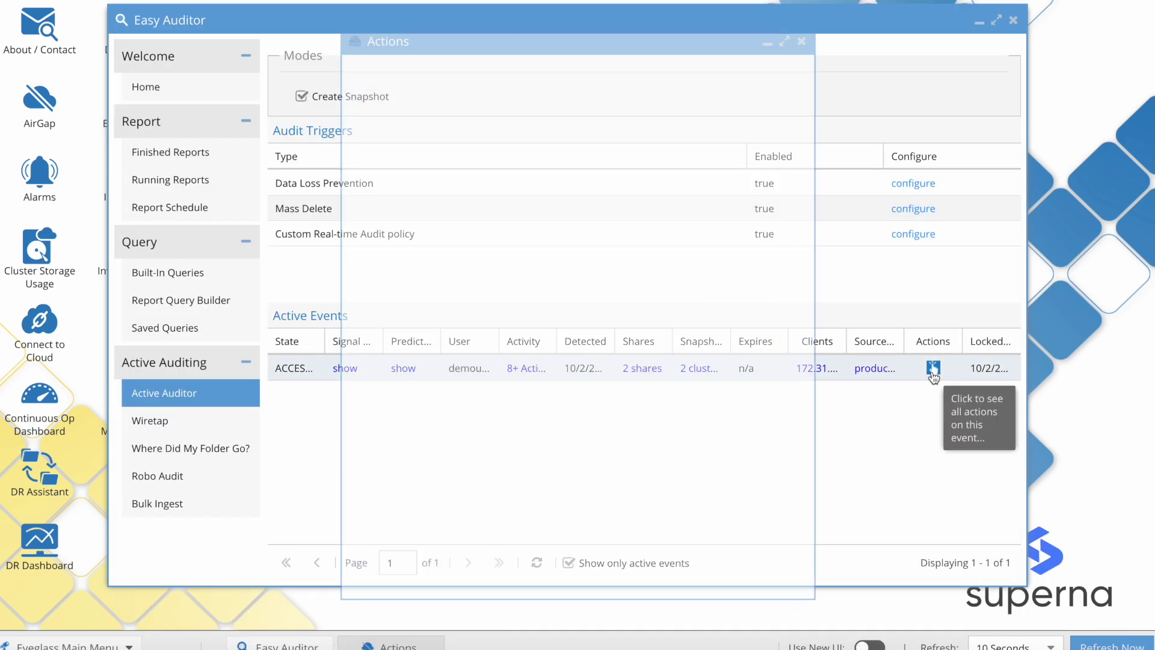
pyautogui.click(782, 465)
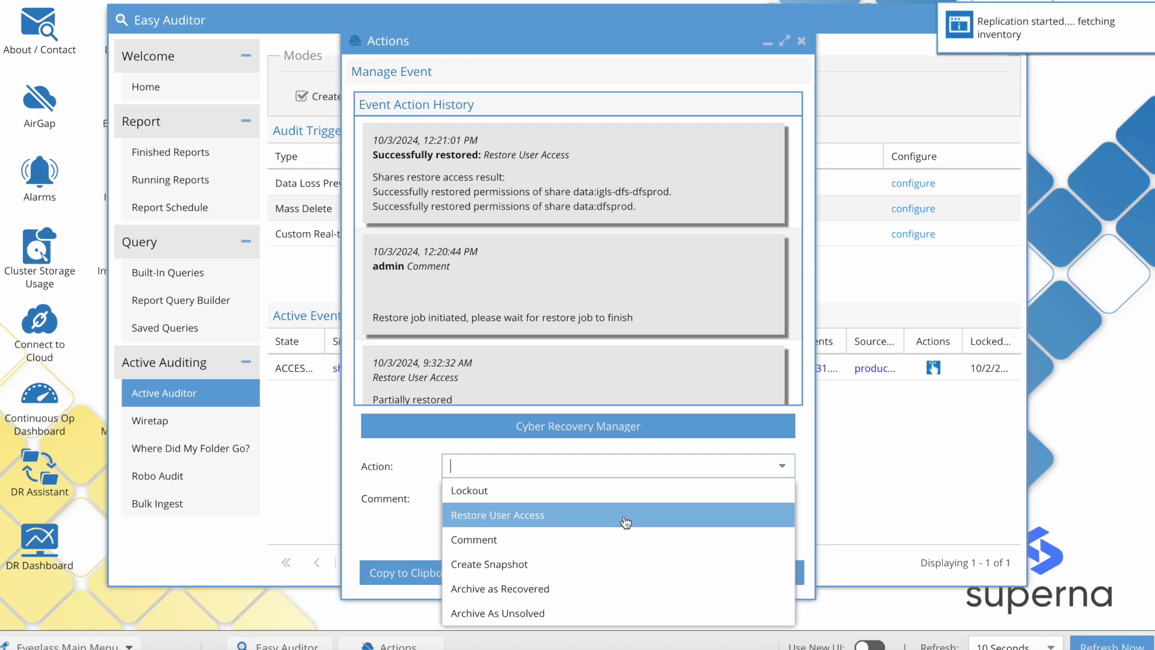
pyautogui.click(625, 491)
pyautogui.click(716, 572)
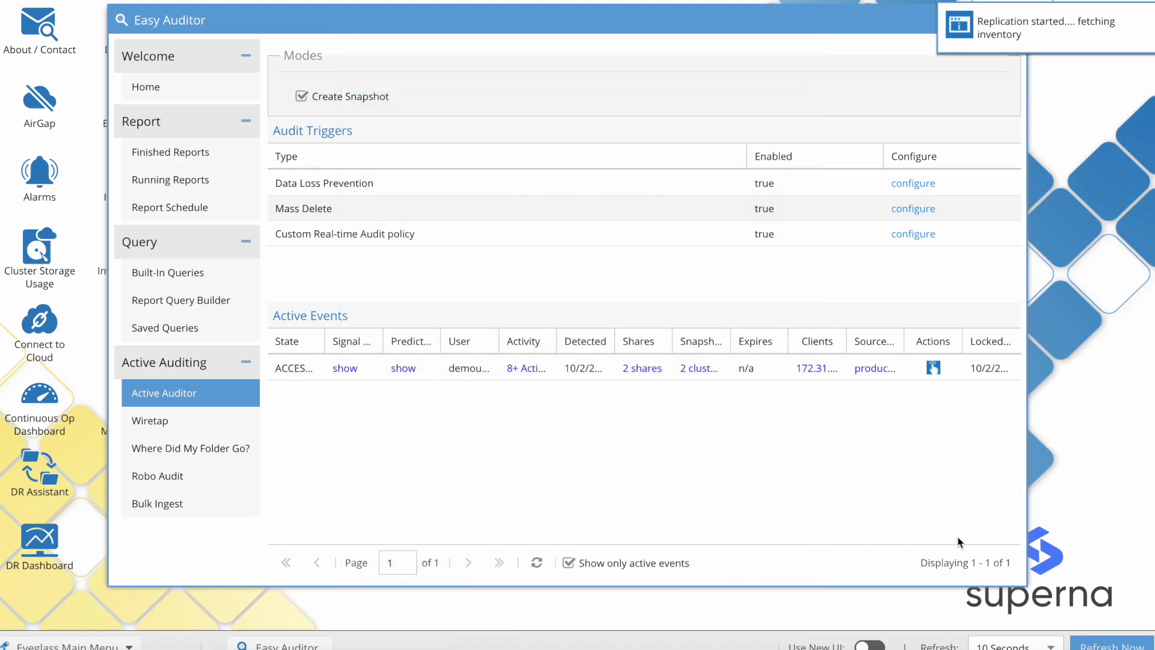
# Refresh the active events and widen the State column to confirm LOCKED_OUT, then return to the webhook log.
pyautogui.click(1101, 646)
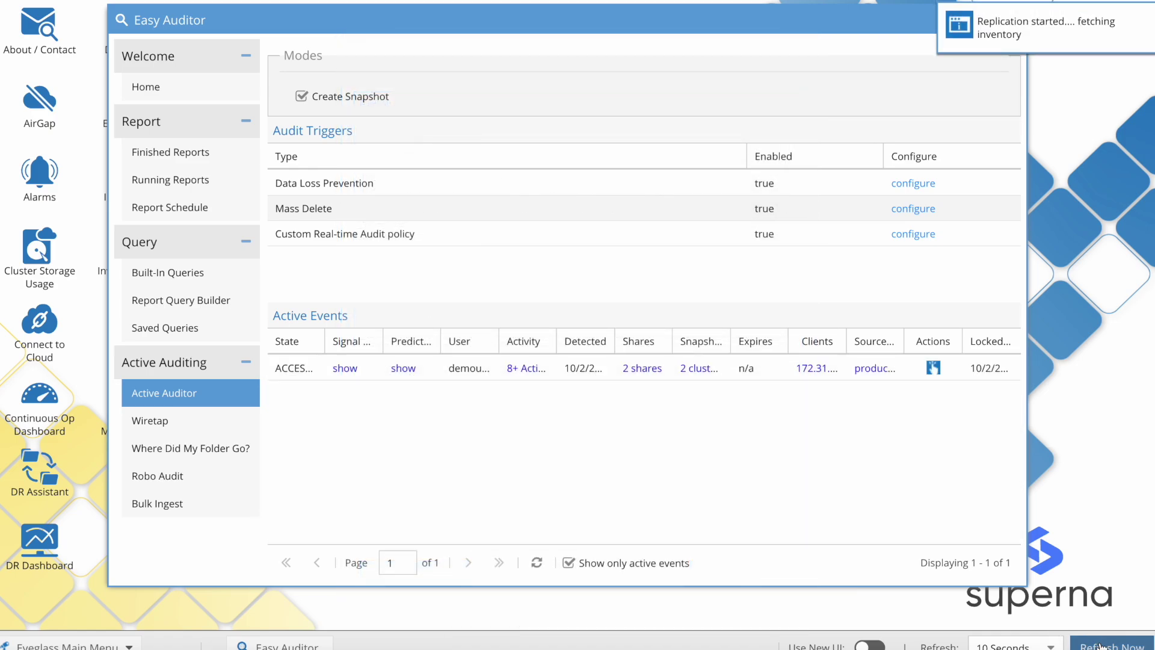
pyautogui.moveTo(321, 338); pyautogui.dragTo(373, 339)
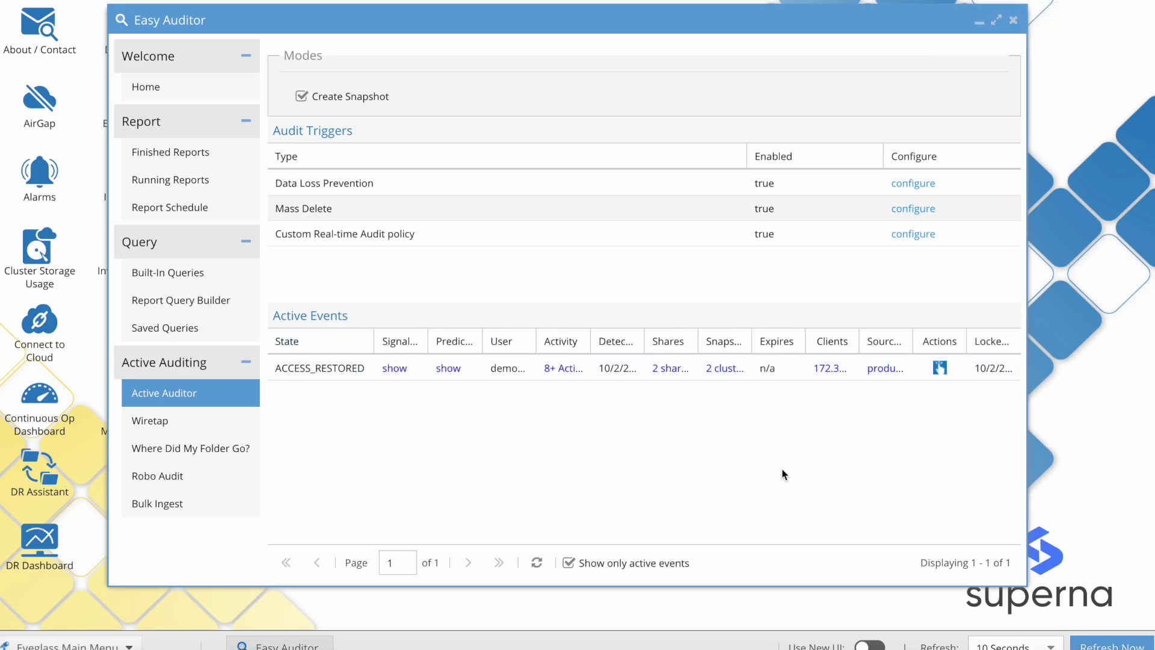
pyautogui.click(1103, 646)
pyautogui.click(184, 645)
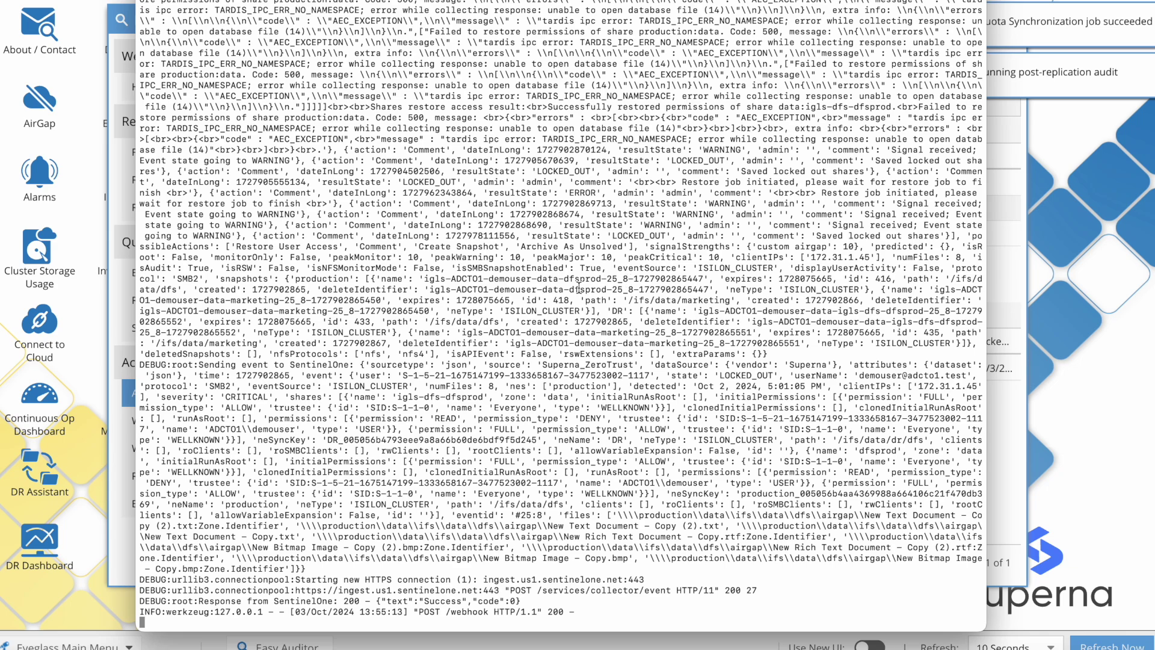
# Highlight the HTTP 200 Success response line in Terminal, then switch to SentinelOne.
pyautogui.moveTo(492, 611); pyautogui.dragTo(560, 602)
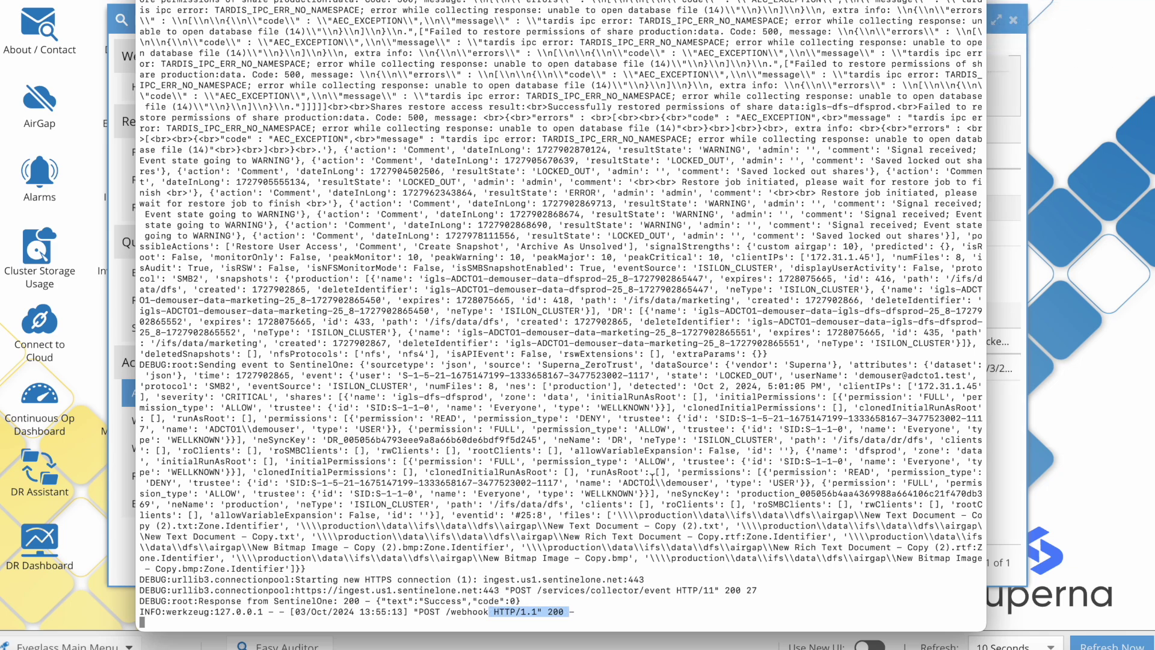
pyautogui.press('super+Tab')
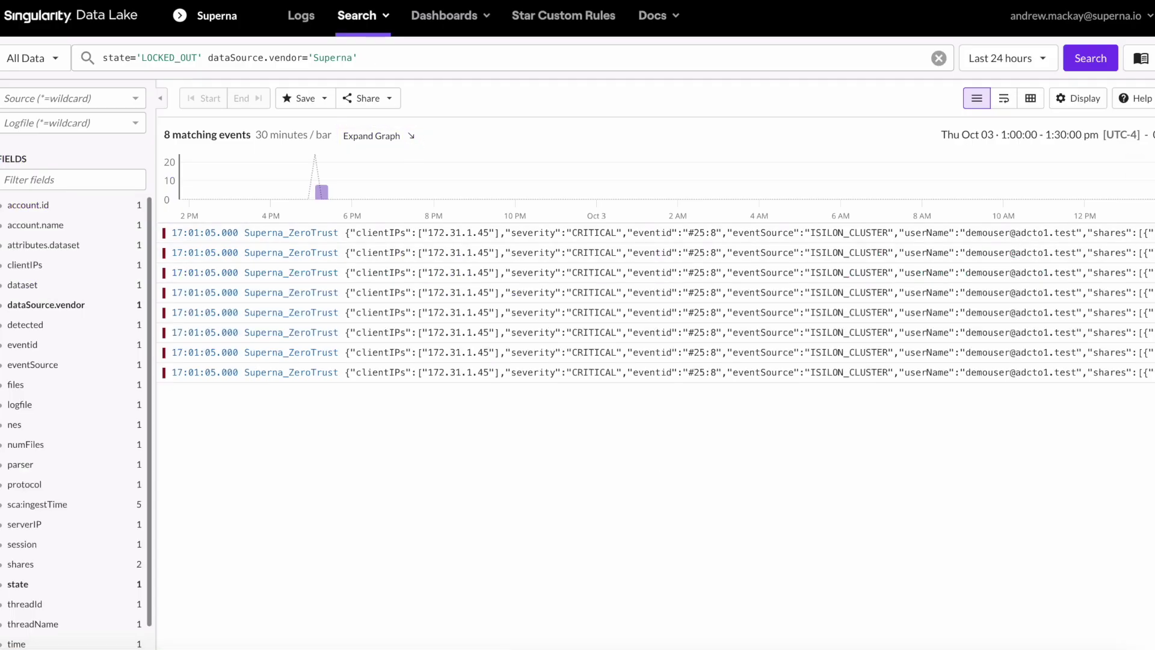
# Re-run the state='LOCKED_OUT' dataSource.vendor='Superna' search, now 12 events, and open the first result.
pyautogui.click(1101, 71)
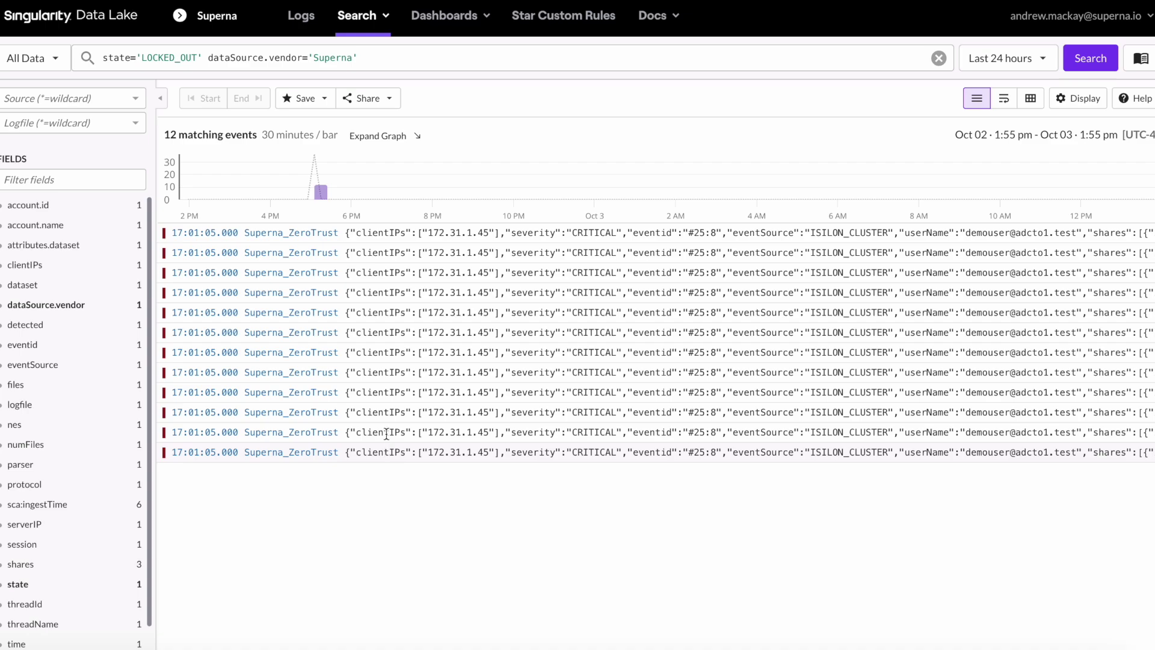
pyautogui.click(411, 238)
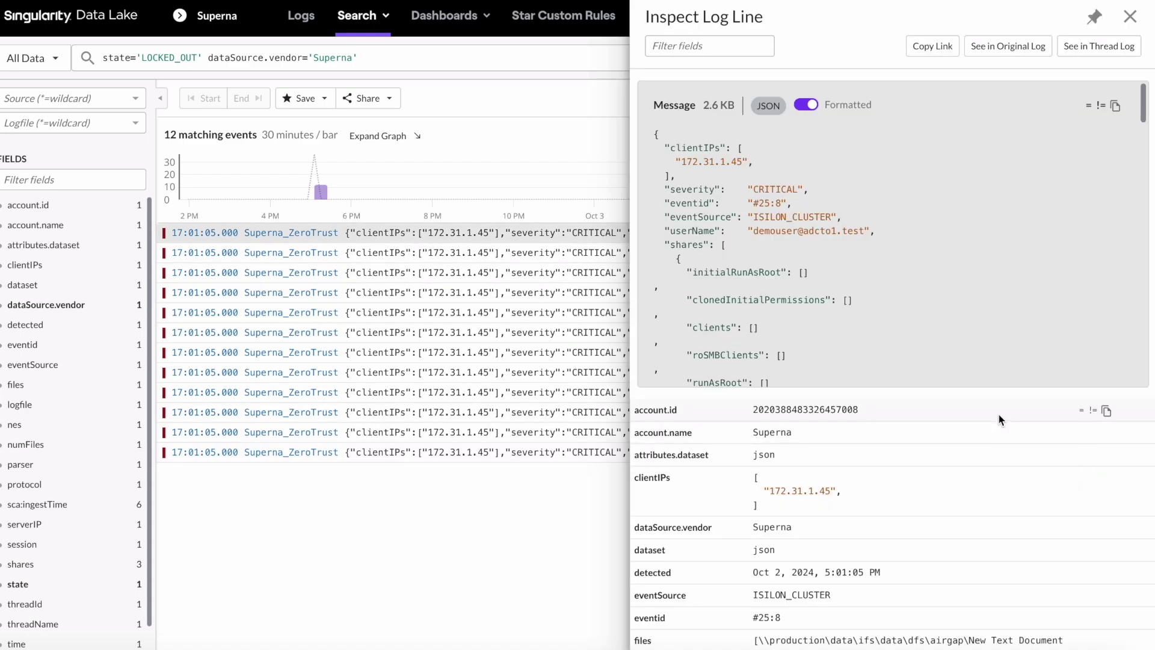
# Scroll through all fields of the first lockout event in Inspect Log Line.
pyautogui.scroll(-1, 999, 420)
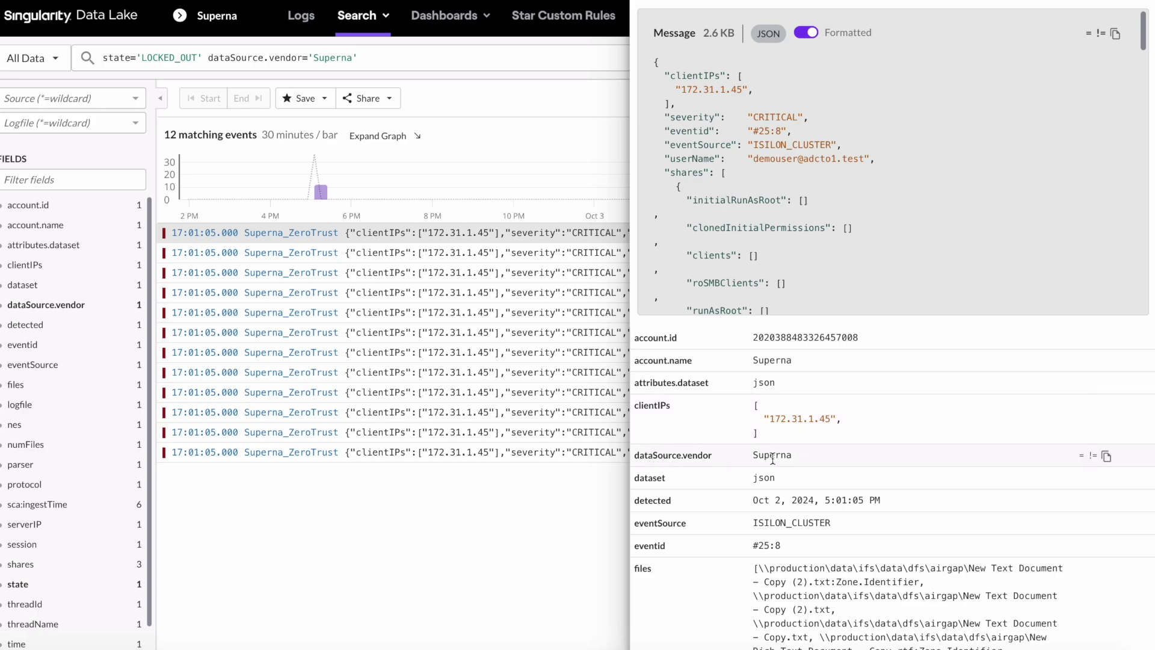
pyautogui.scroll(-1, 872, 461)
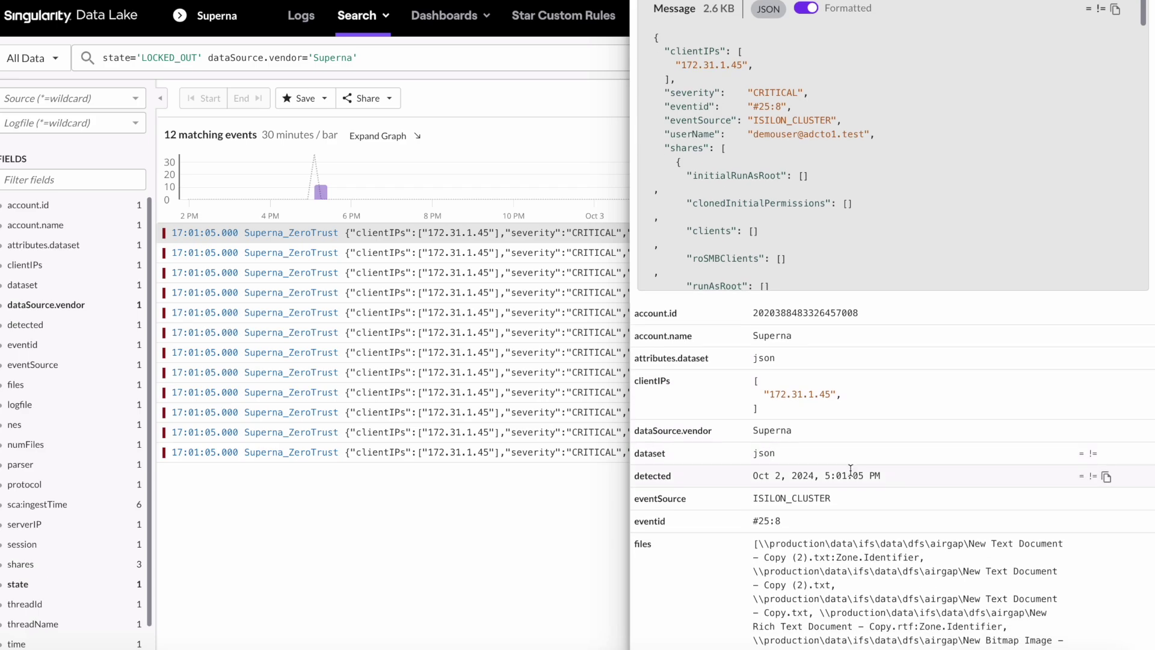
pyautogui.scroll(-2, 910, 477)
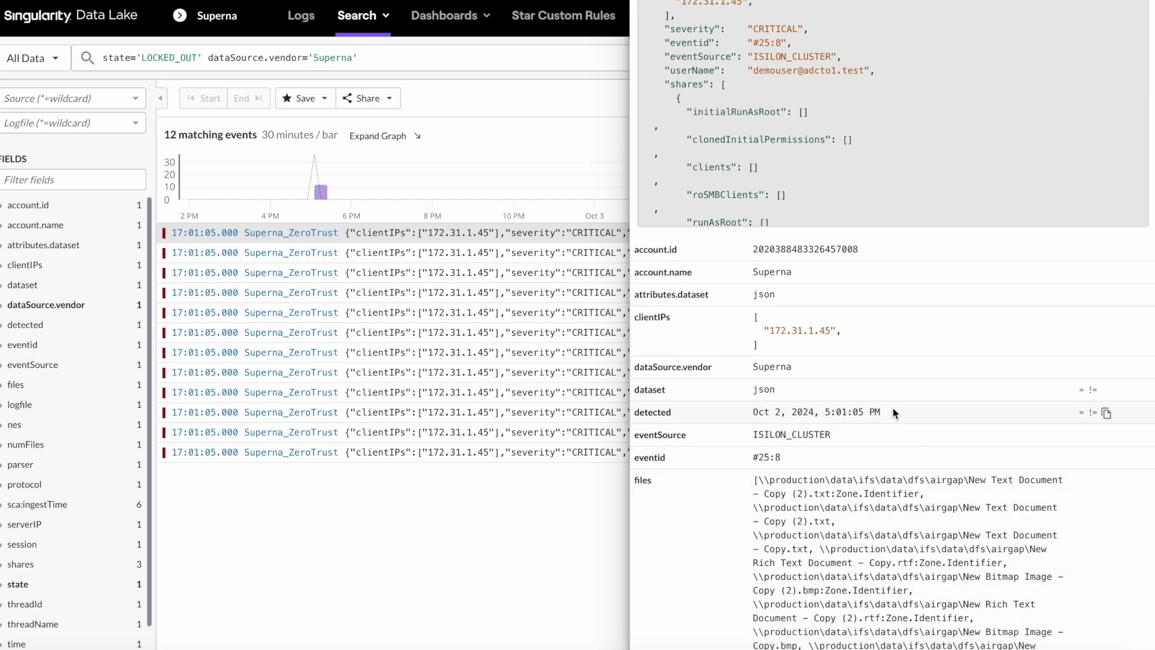
pyautogui.scroll(-5, 896, 415)
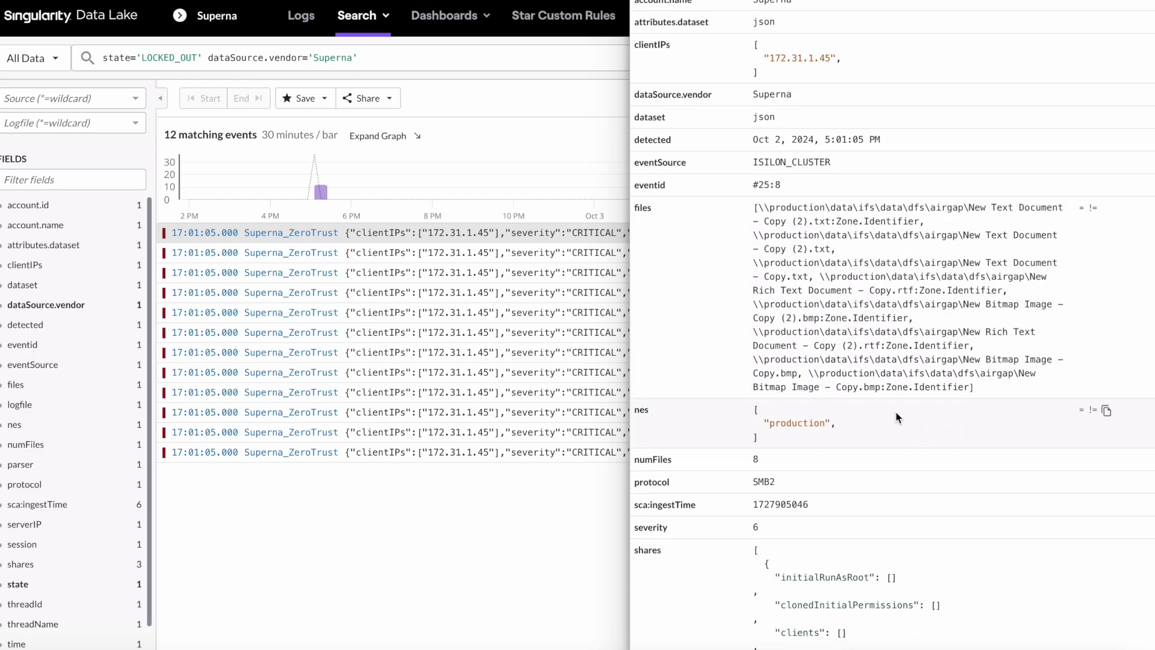
pyautogui.scroll(-3, 903, 432)
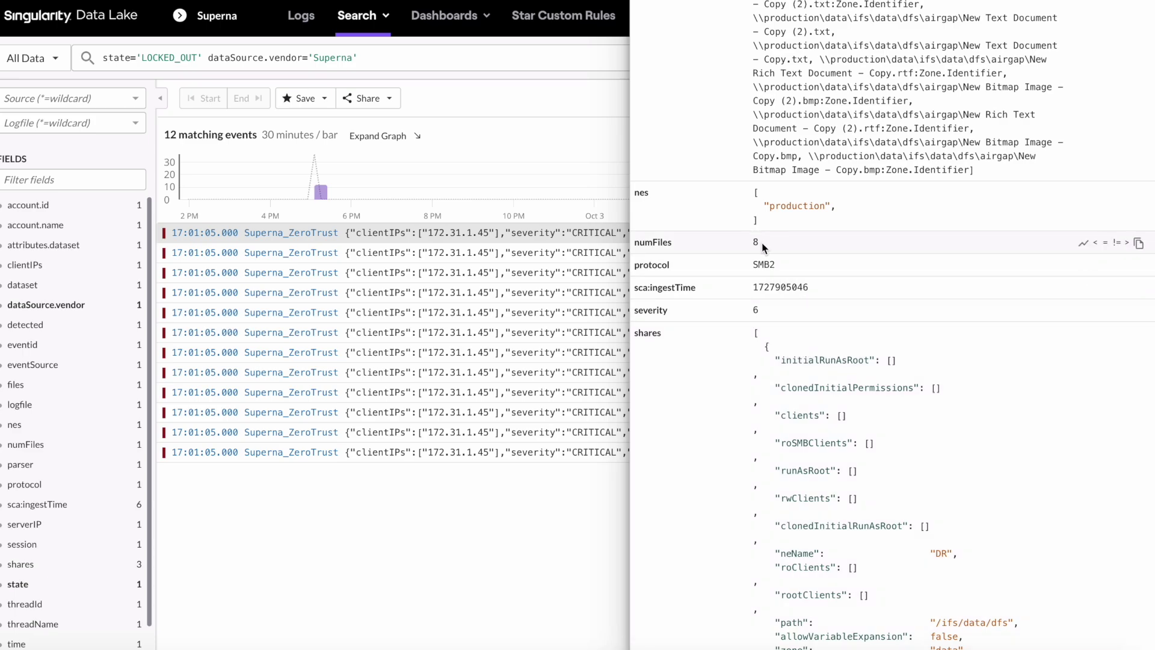
pyautogui.scroll(-20, 913, 403)
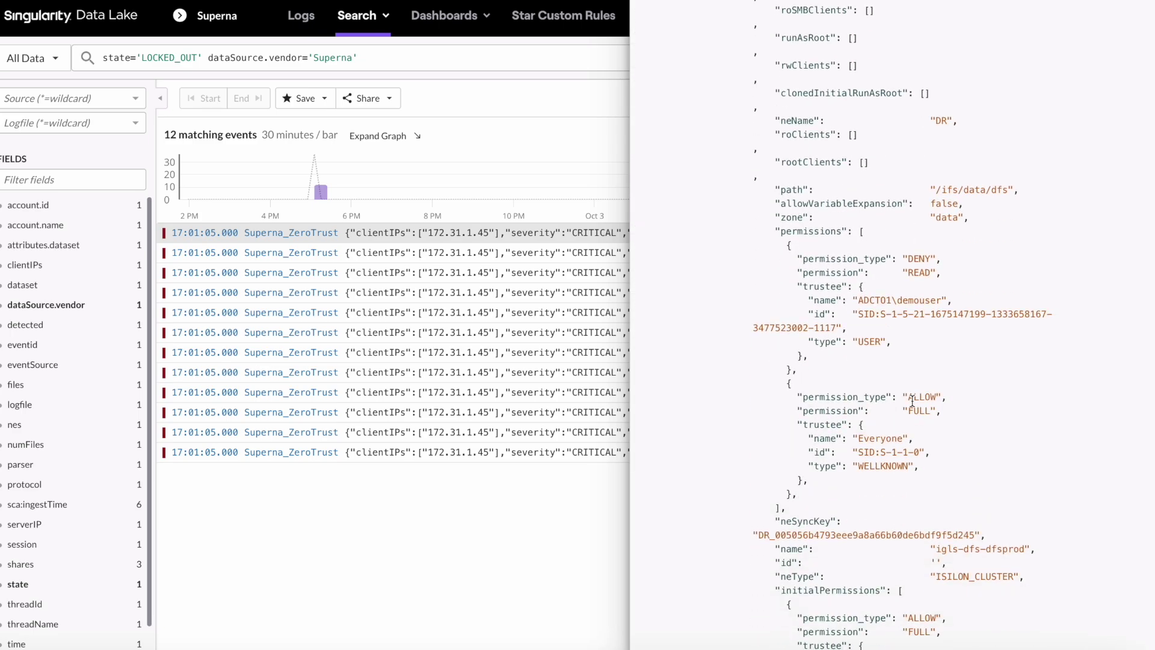
pyautogui.scroll(-7, 913, 404)
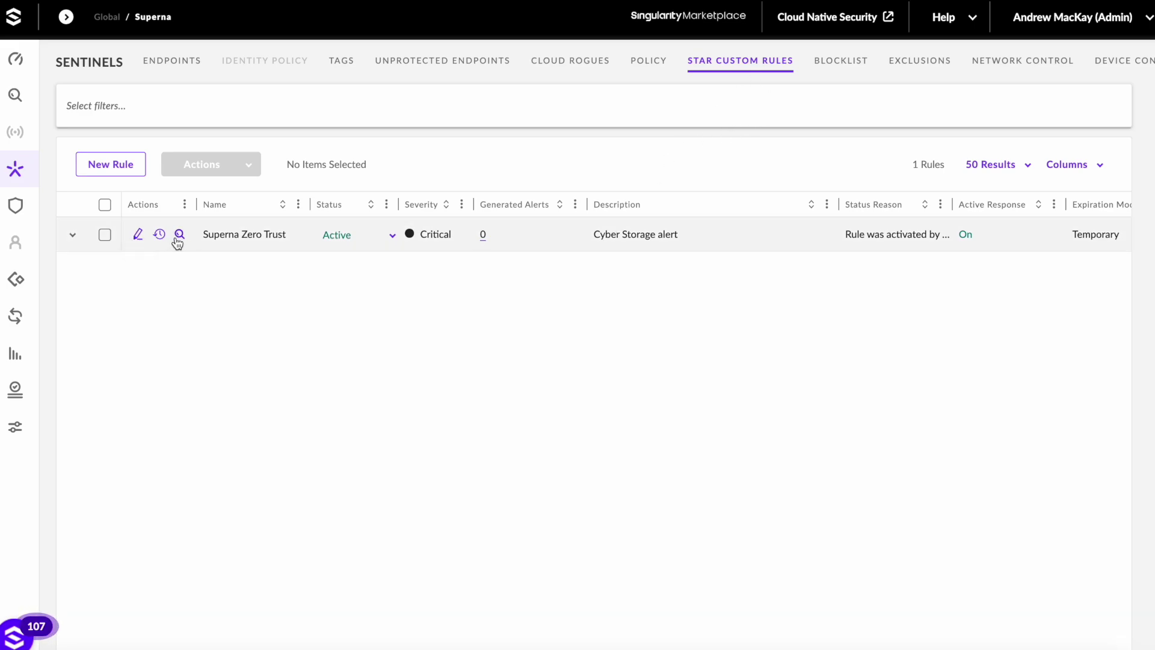
# Expand the Superna Zero Trust rule's details and open it in Edit Custom Rule.
pyautogui.click(74, 236)
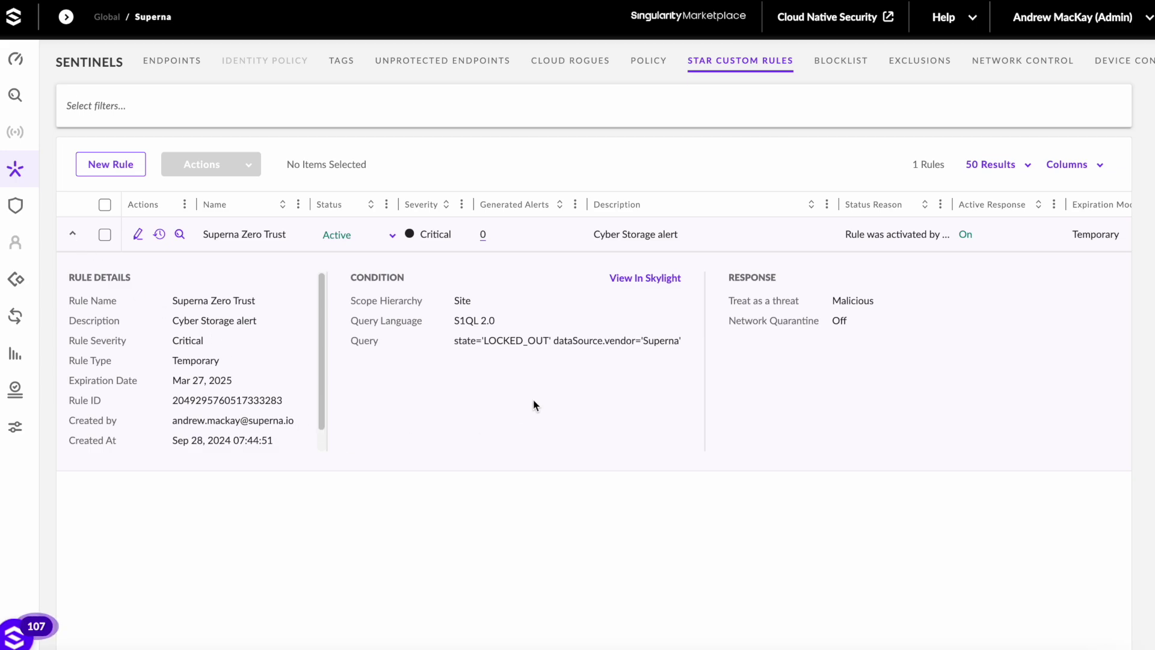
pyautogui.click(138, 236)
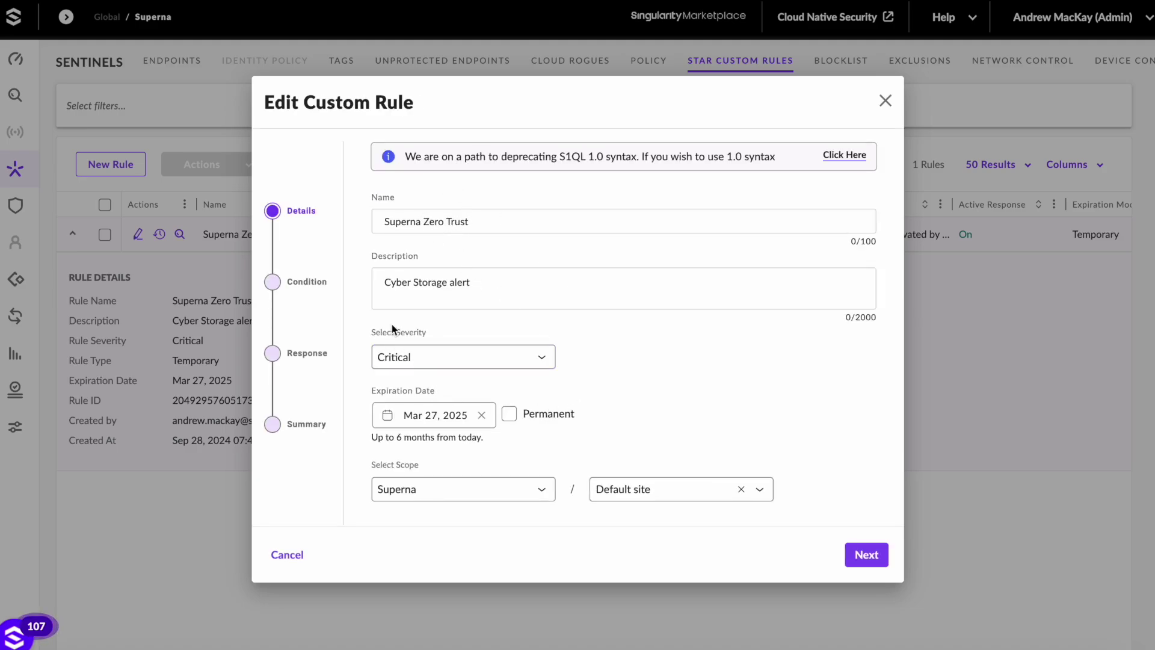
# Inspect the rule's Condition query, highlighting its state='LOCKED_OUT' filter.
pyautogui.scroll(-1, 753, 393)
pyautogui.scroll(1, 662, 488)
pyautogui.click(867, 556)
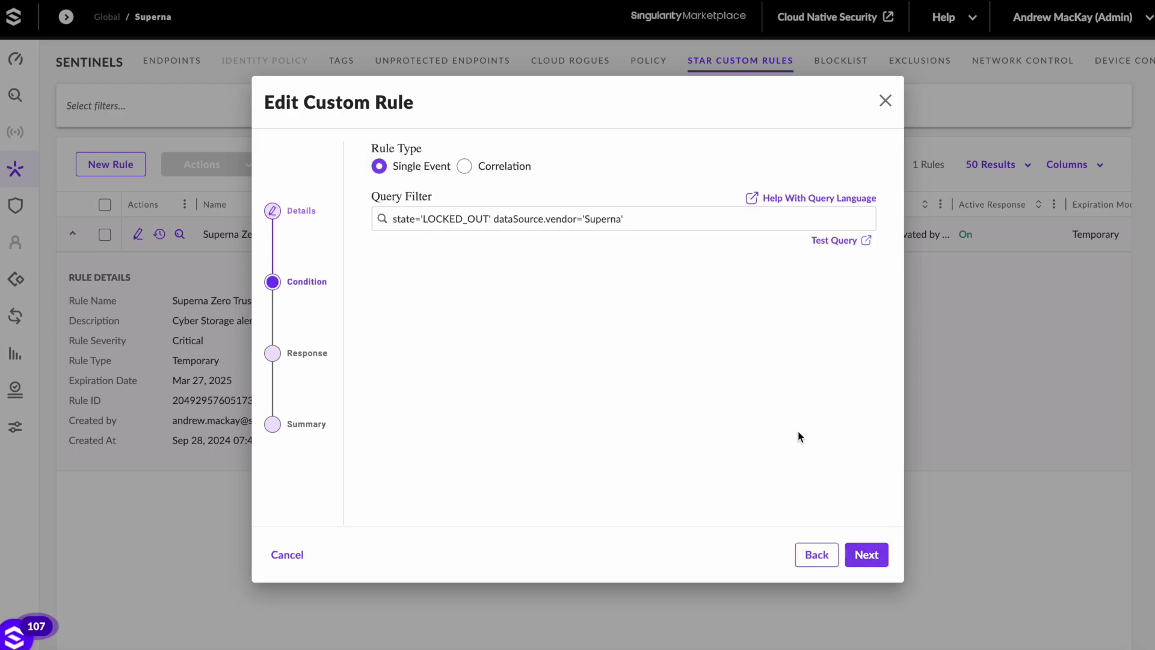
pyautogui.click(431, 194)
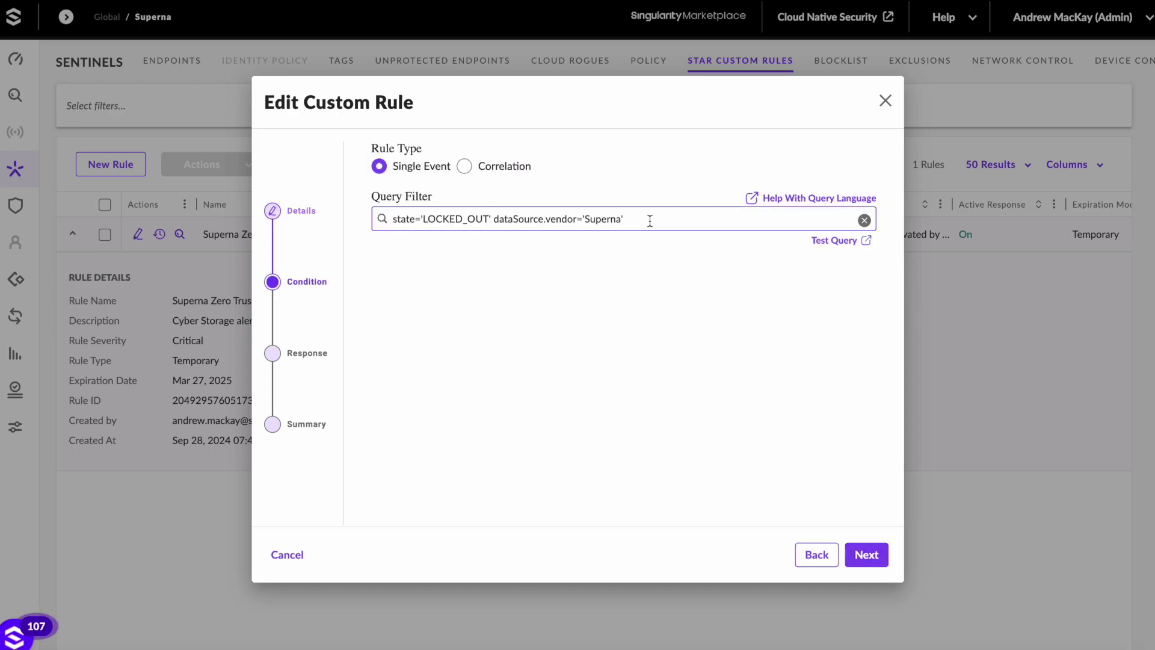
pyautogui.moveTo(649, 219); pyautogui.dragTo(388, 229)
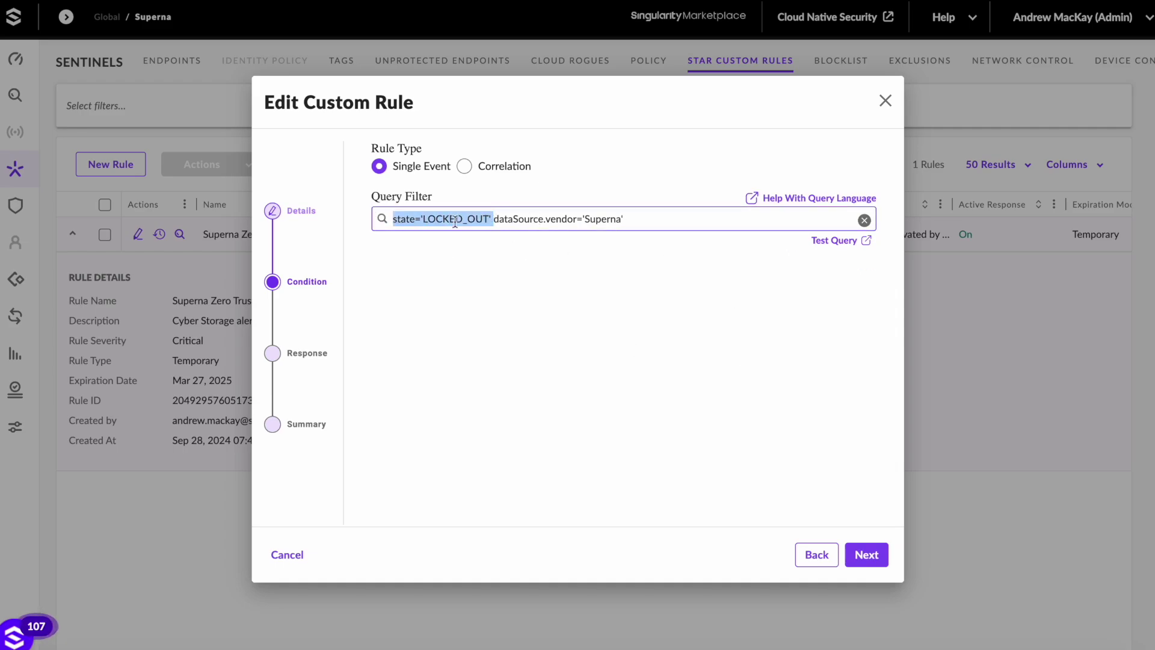
pyautogui.click(633, 219)
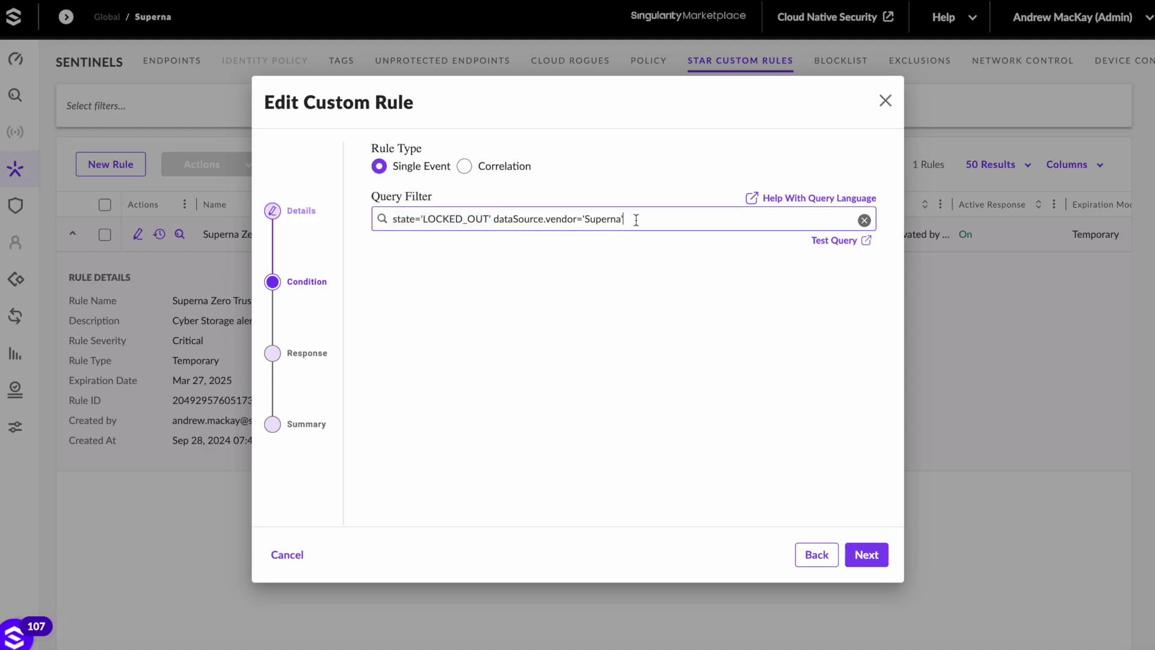
# Review the Response and Summary steps, then close the rule editor unchanged.
pyautogui.click(865, 555)
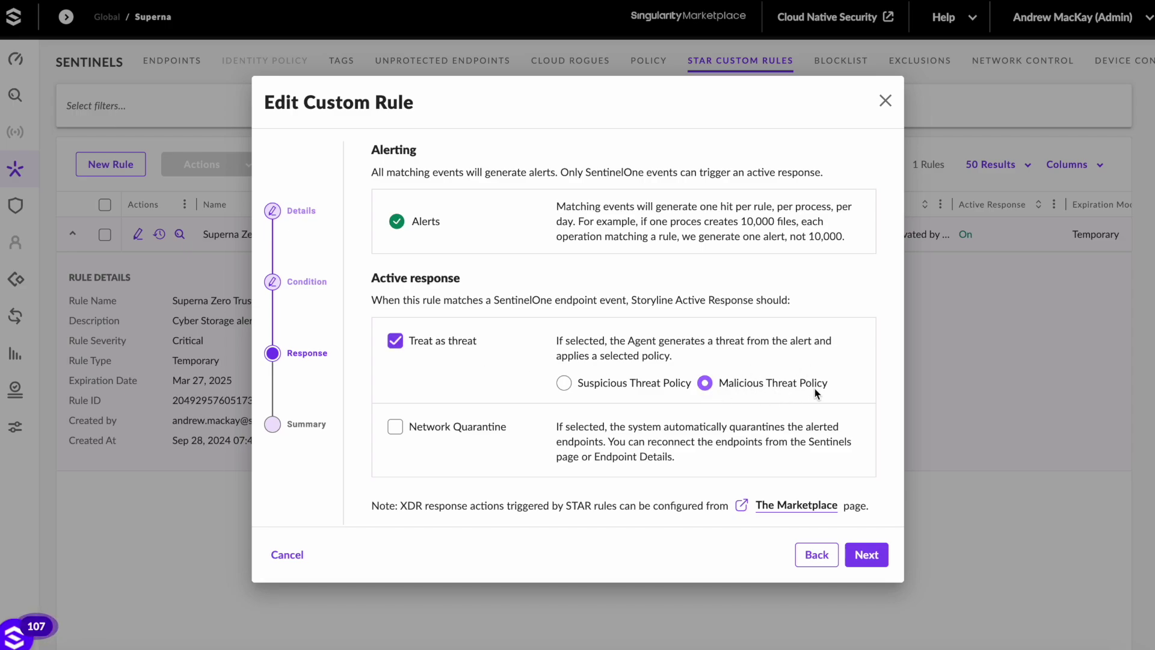
pyautogui.click(867, 555)
pyautogui.scroll(-1, 608, 289)
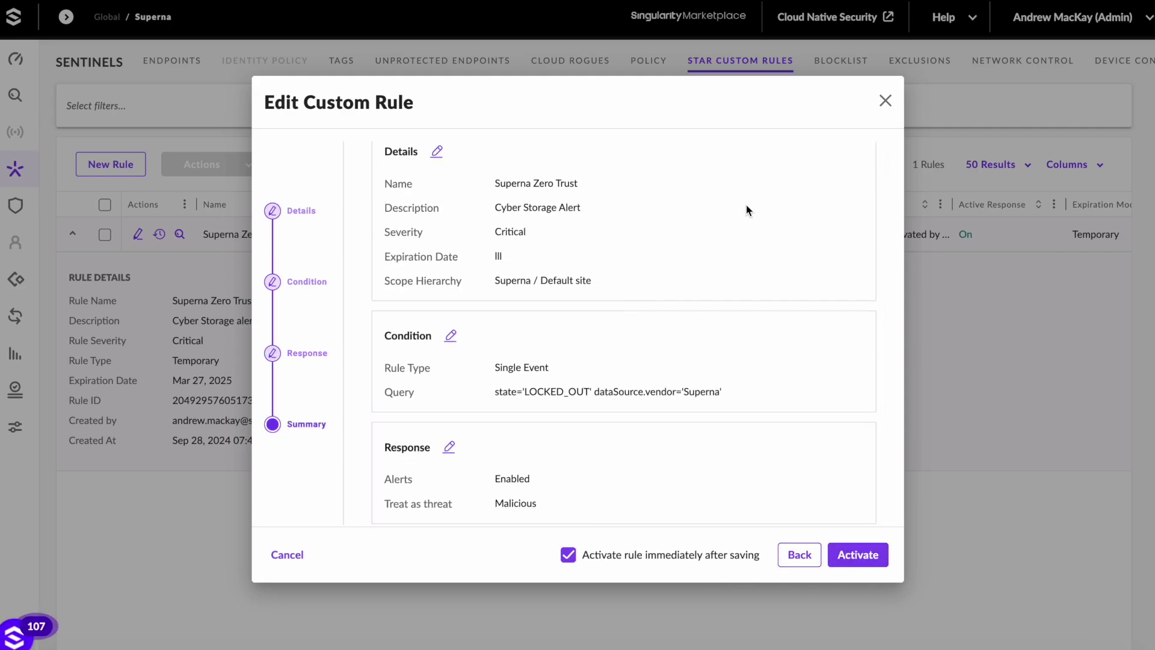
pyautogui.click(886, 101)
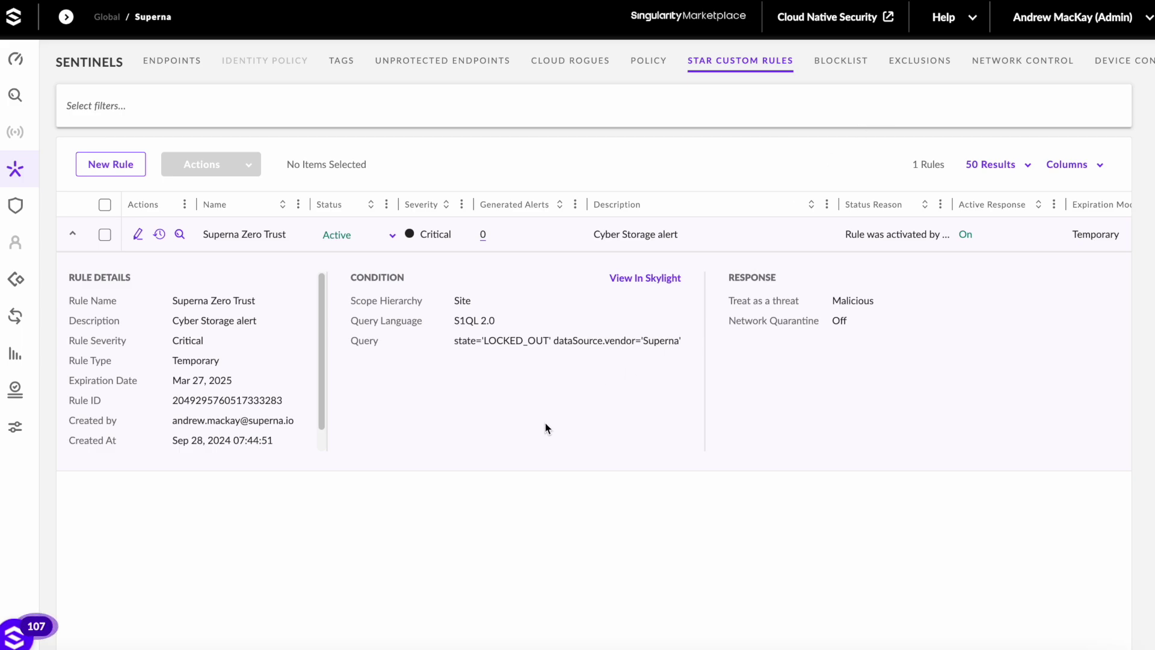